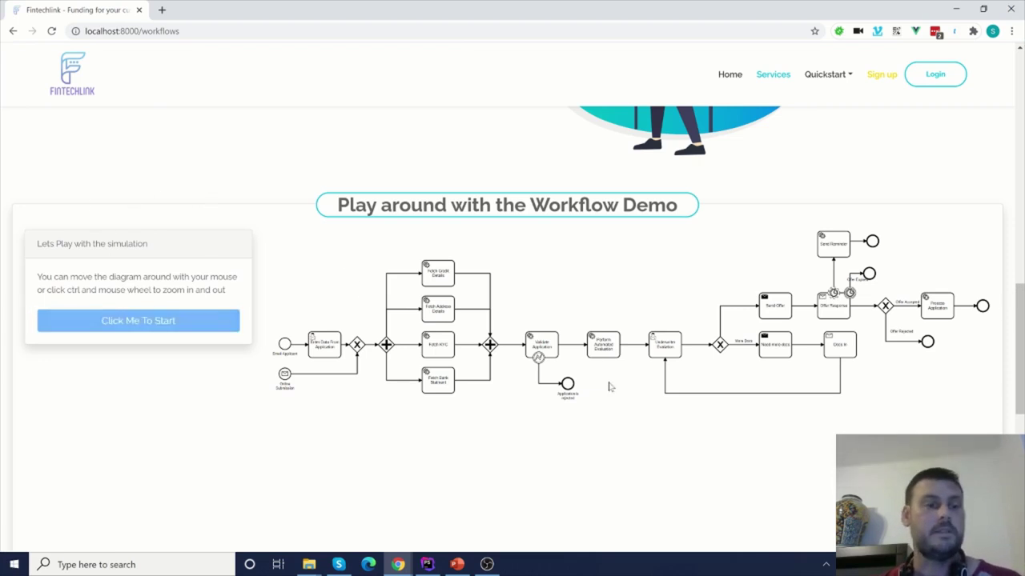
Step: Pan the diagram from Email Applicant across to Send Offer, Offer Response and Send Reminder
{"action": "scroll", "coordinate": [609, 387], "scroll_direction": "up", "scroll_amount": 3}
{"action": "mouse_move", "coordinate": [608, 387]}
{"action": "left_mouse_down"}
{"action": "mouse_move", "coordinate": [715, 355]}
{"action": "mouse_move", "coordinate": [743, 384]}
{"action": "left_mouse_up"}
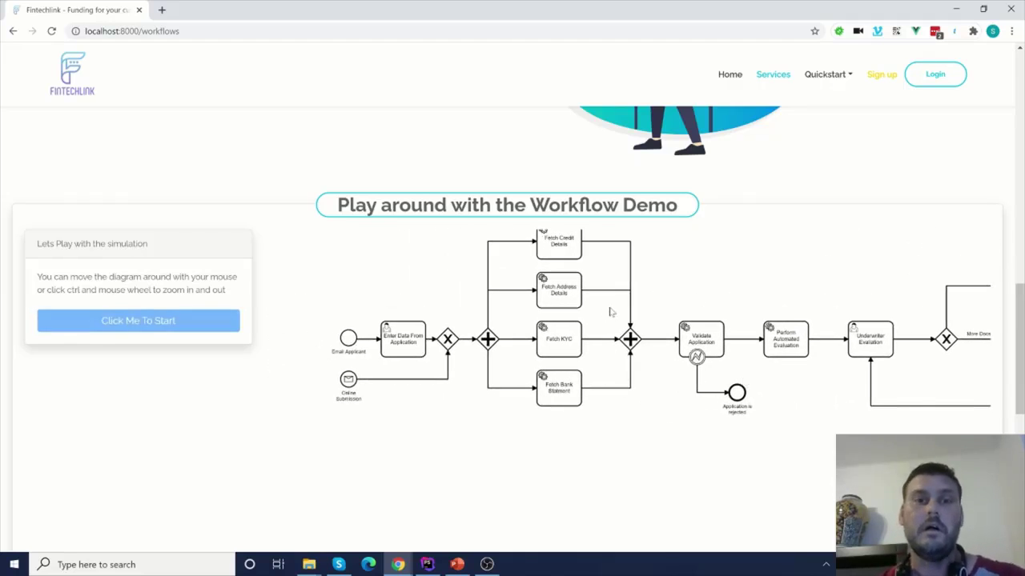
{"action": "left_click_drag", "start_coordinate": [644, 294], "coordinate": [640, 300]}
{"action": "scroll", "coordinate": [641, 301], "scroll_direction": "up", "scroll_amount": 2}
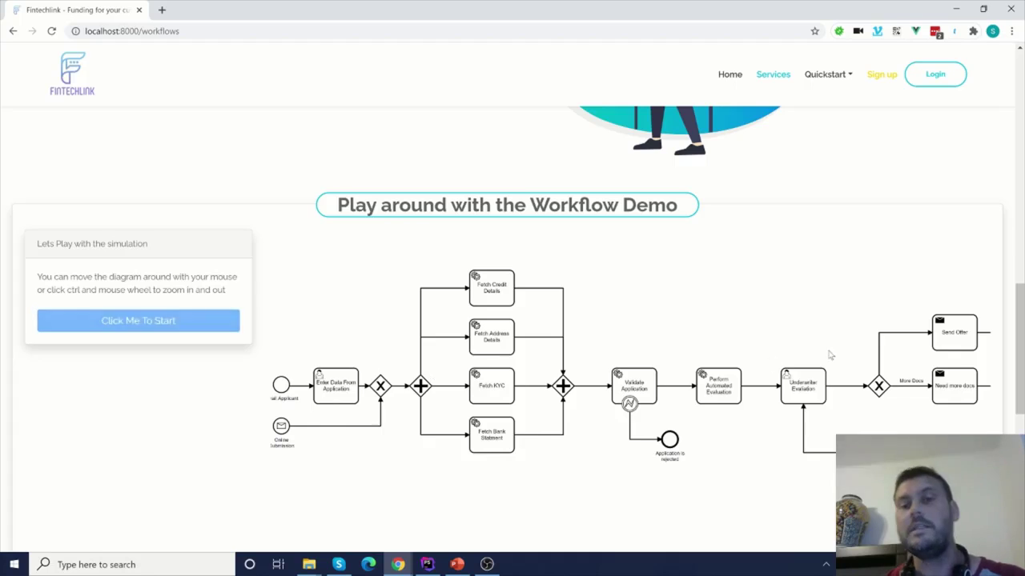
{"action": "left_click_drag", "start_coordinate": [815, 324], "coordinate": [623, 333]}
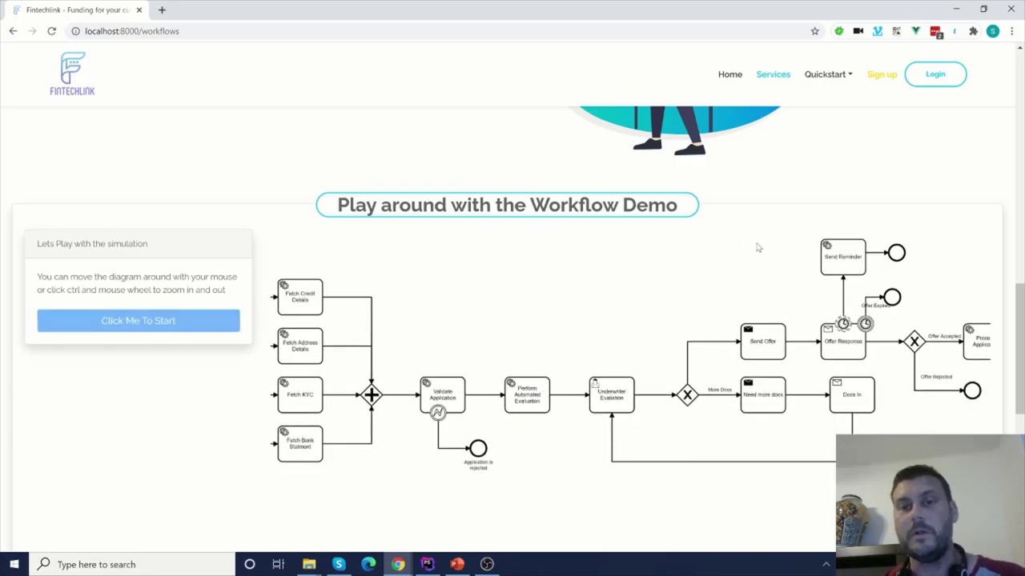
{"action": "scroll", "coordinate": [640, 328], "scroll_direction": "down", "scroll_amount": 3}
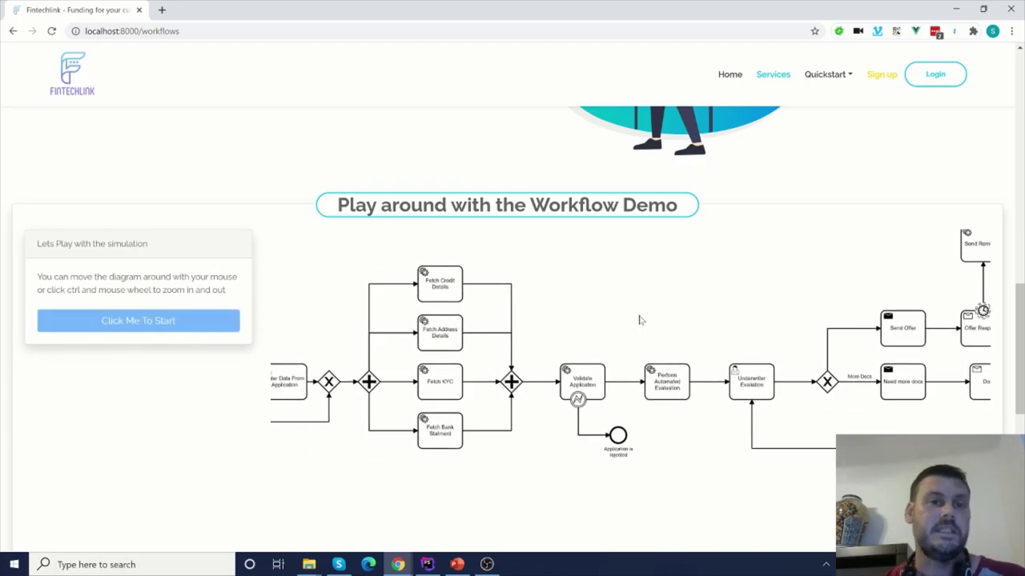
{"action": "scroll", "coordinate": [601, 334], "scroll_direction": "down", "scroll_amount": 3}
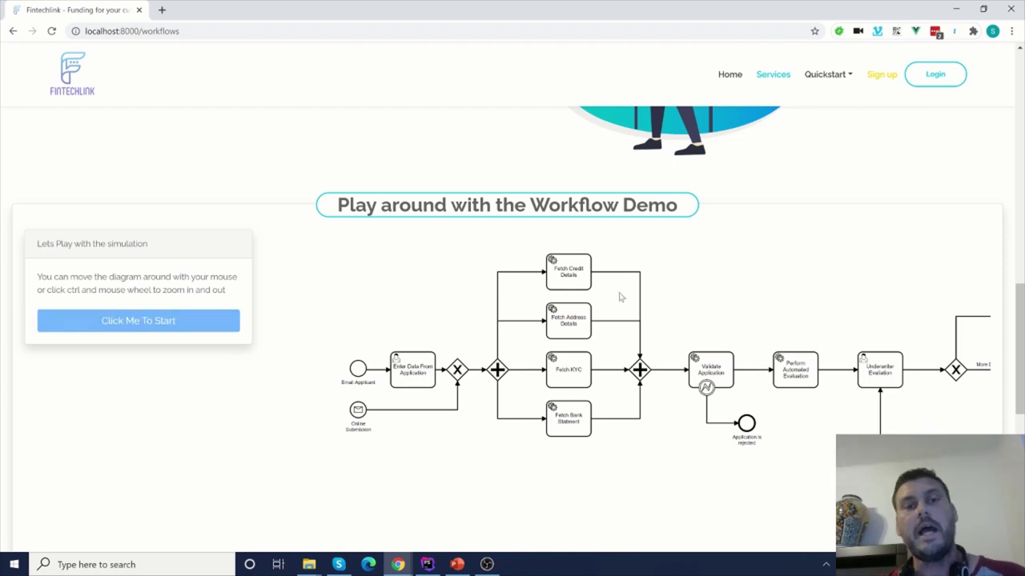
{"action": "left_click_drag", "start_coordinate": [387, 343], "coordinate": [378, 324]}
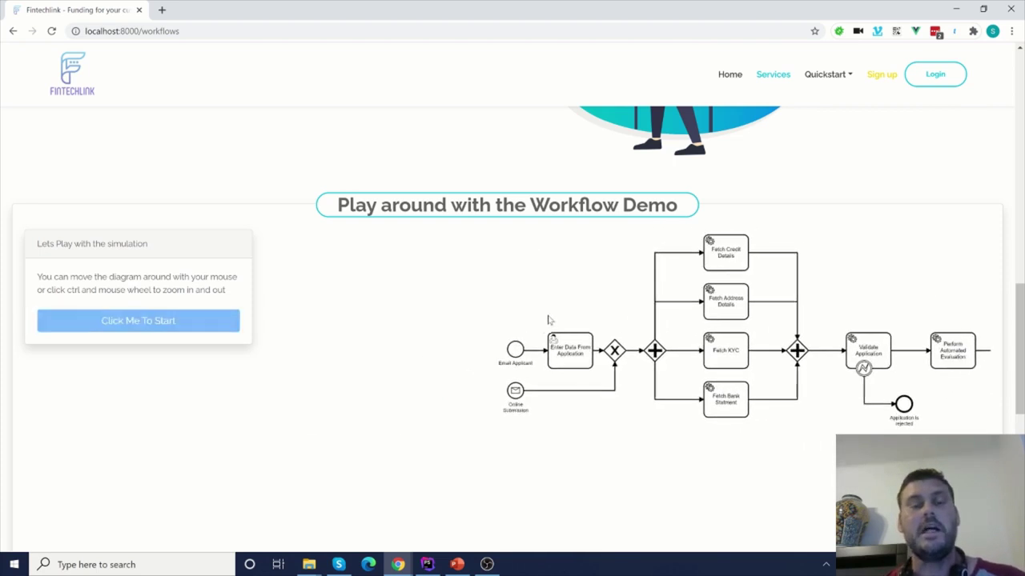
{"action": "left_click_drag", "start_coordinate": [670, 299], "coordinate": [807, 324]}
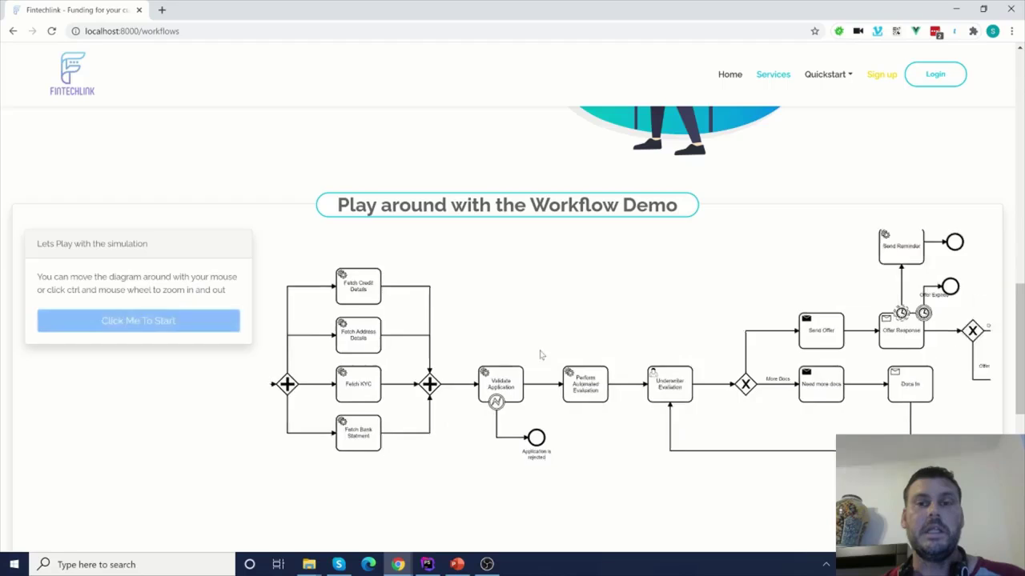
Step: Zoom in on the start events, Email Applicant and Enter Data From Application
{"action": "scroll", "coordinate": [606, 297], "scroll_direction": "down", "scroll_amount": 3}
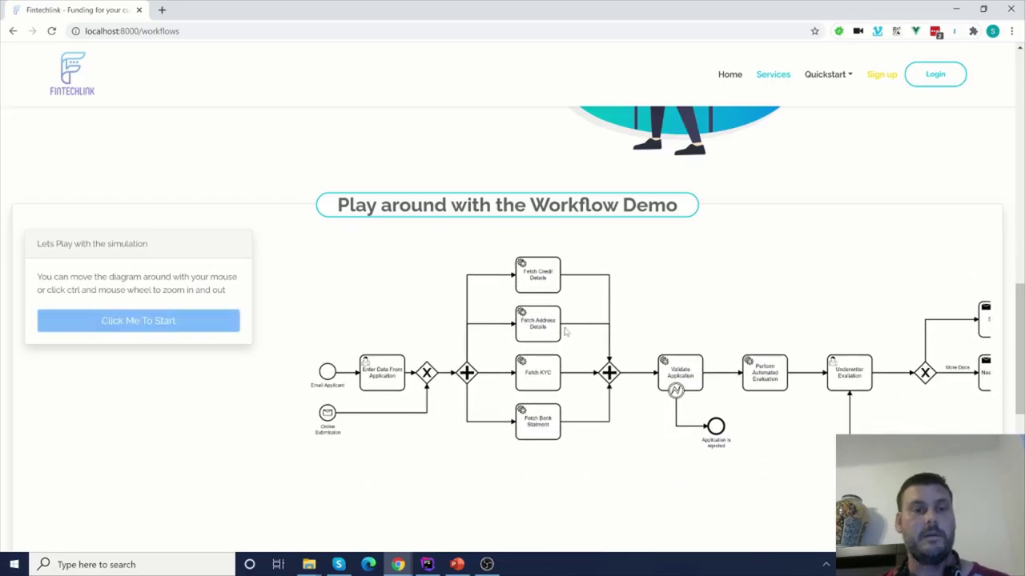
{"action": "scroll", "coordinate": [469, 327], "scroll_direction": "up", "scroll_amount": 2}
{"action": "scroll", "coordinate": [469, 328], "scroll_direction": "up", "scroll_amount": 2}
{"action": "scroll", "coordinate": [467, 328], "scroll_direction": "down", "scroll_amount": 4}
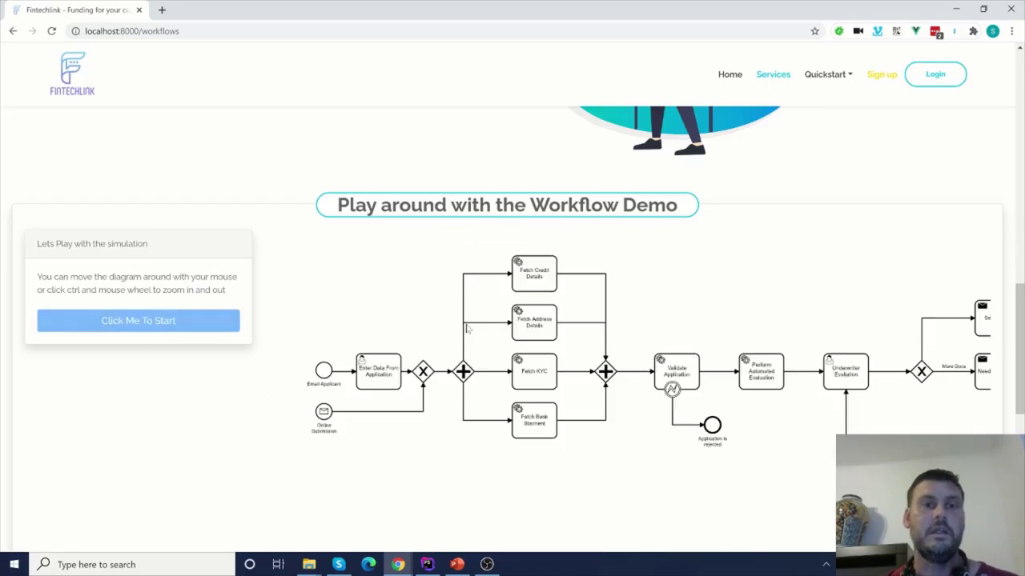
{"action": "left_click_drag", "start_coordinate": [424, 317], "coordinate": [481, 278]}
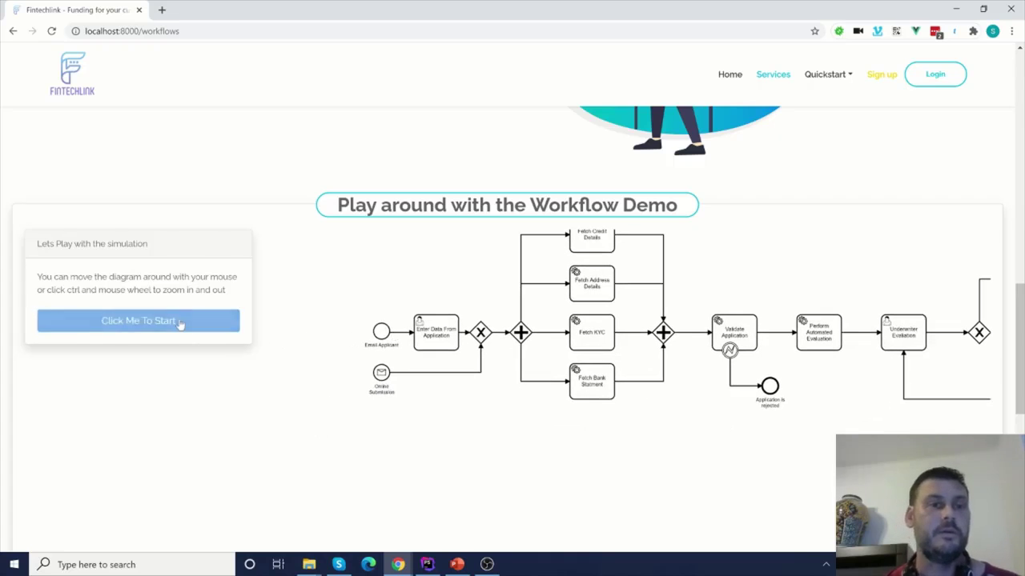
{"action": "scroll", "coordinate": [369, 336], "scroll_direction": "up", "scroll_amount": 3}
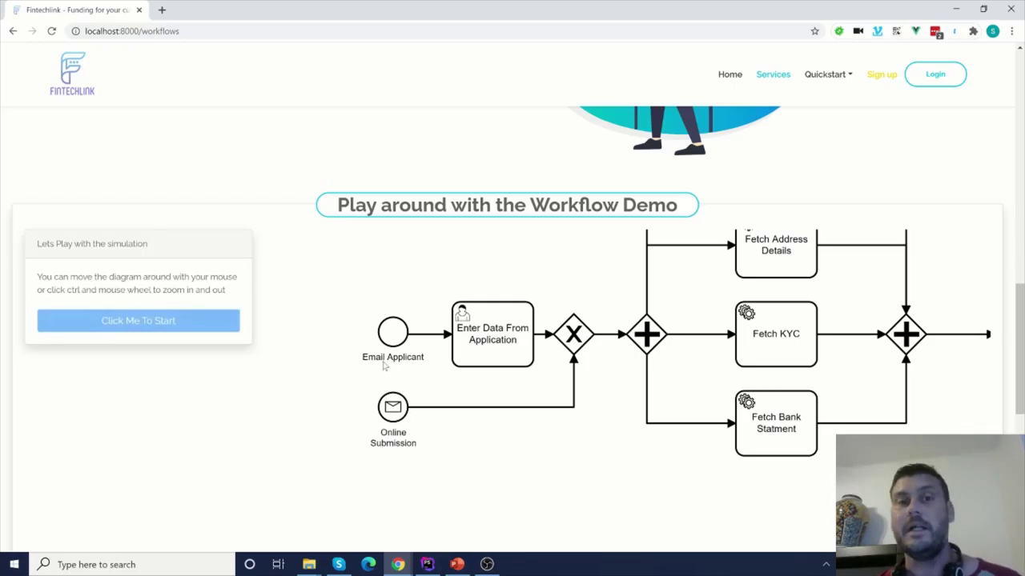
Step: Start the simulation and follow it through the Fetch checks and Validate Application
{"action": "left_click", "coordinate": [146, 321]}
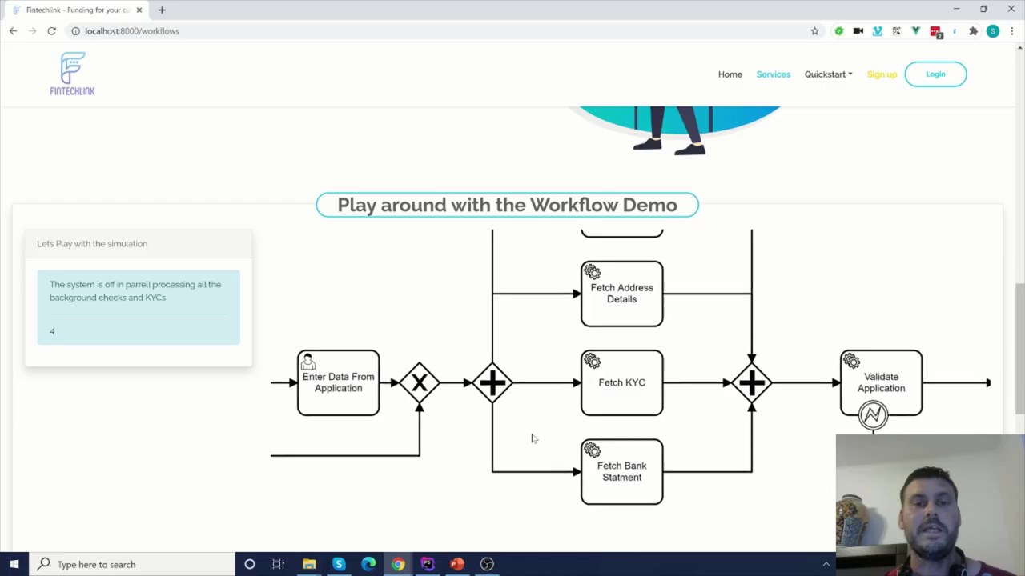
{"action": "scroll", "coordinate": [561, 419], "scroll_direction": "down", "scroll_amount": 3}
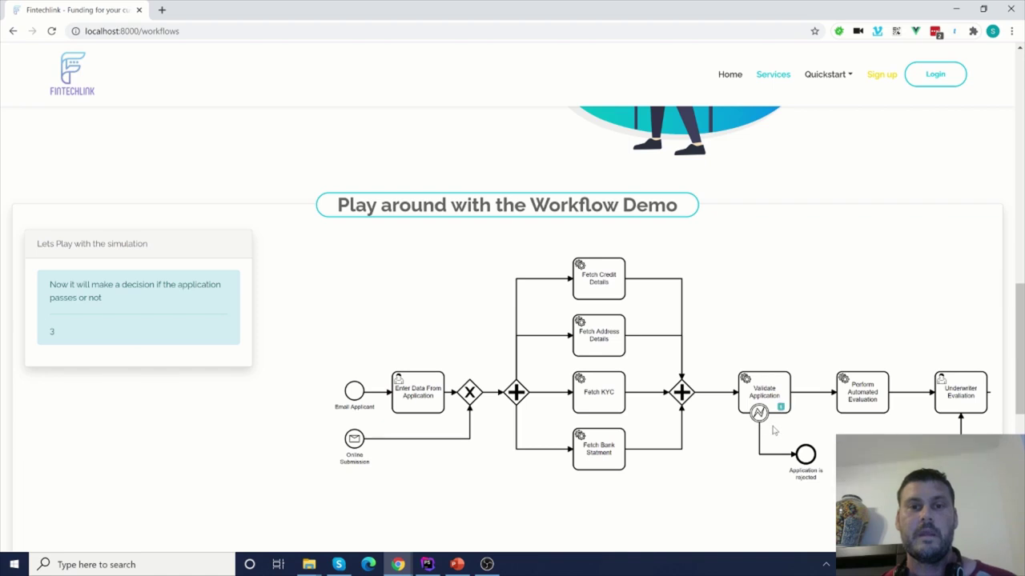
{"action": "left_click_drag", "start_coordinate": [798, 318], "coordinate": [453, 263]}
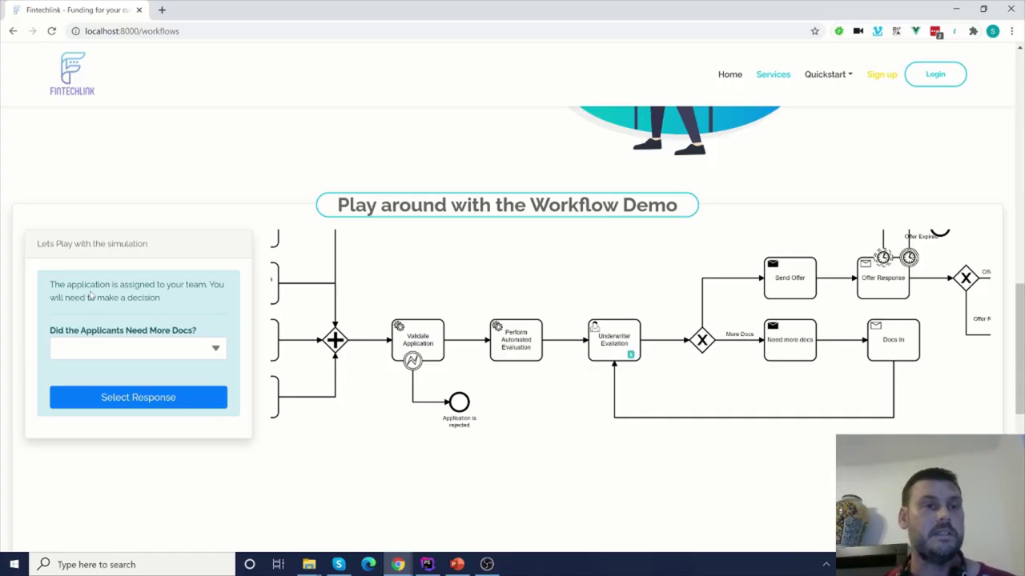
Step: Answer 'yes' to 'Did the Applicants Need More Docs?' and submit it
{"action": "left_click_drag", "start_coordinate": [424, 310], "coordinate": [685, 388]}
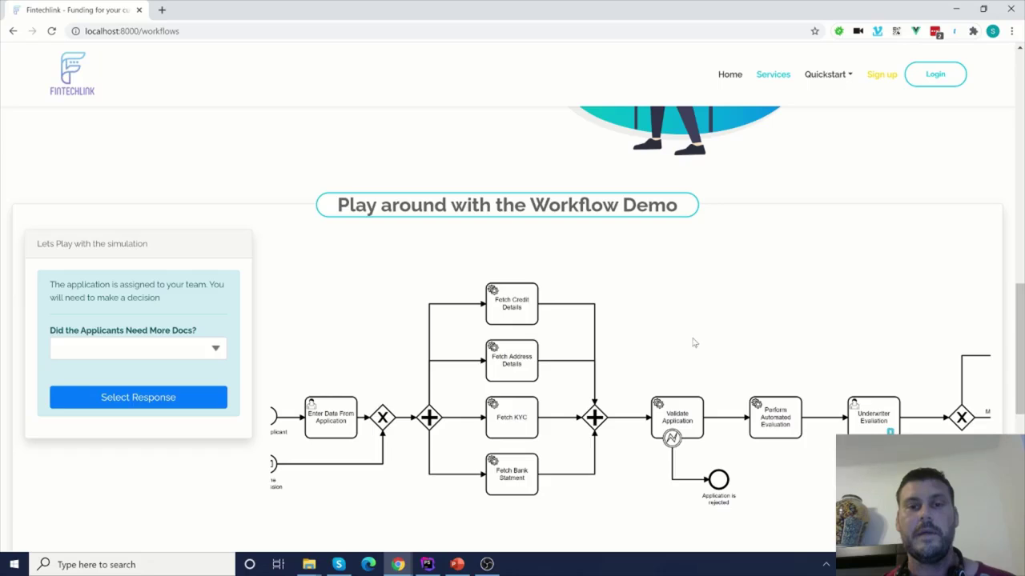
{"action": "left_click_drag", "start_coordinate": [693, 341], "coordinate": [470, 261]}
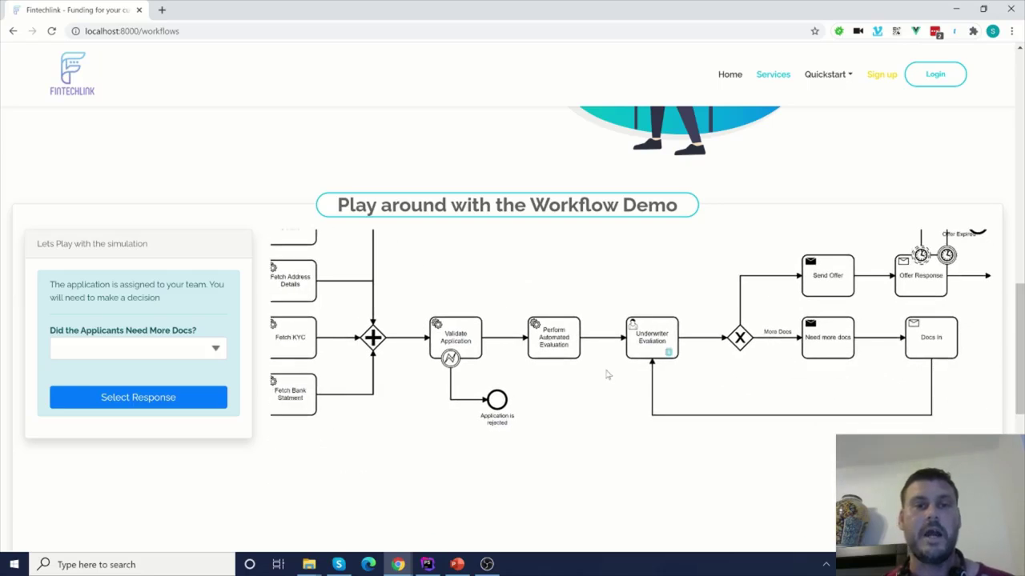
{"action": "left_click_drag", "start_coordinate": [605, 388], "coordinate": [551, 413]}
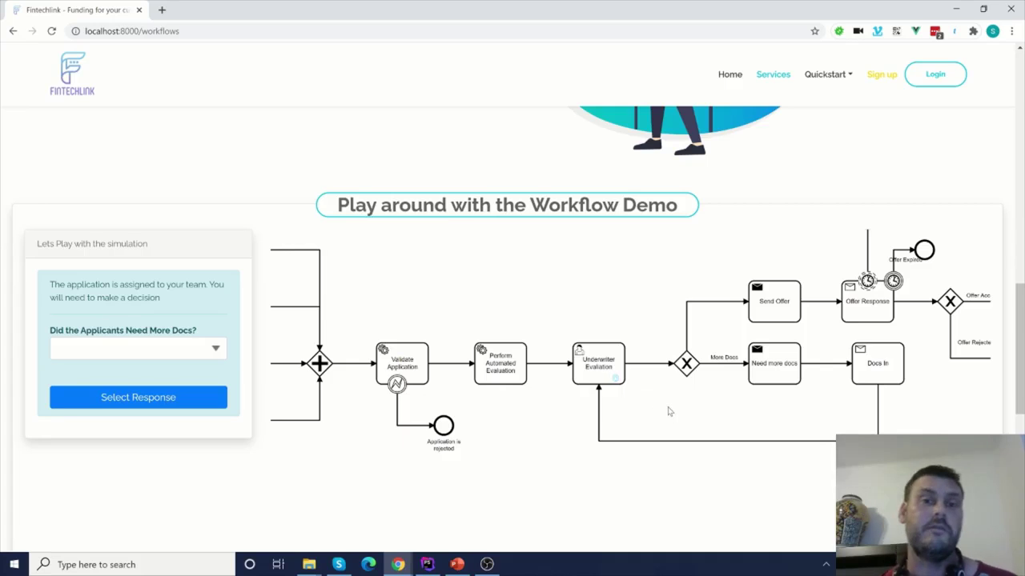
{"action": "left_click_drag", "start_coordinate": [667, 411], "coordinate": [628, 409]}
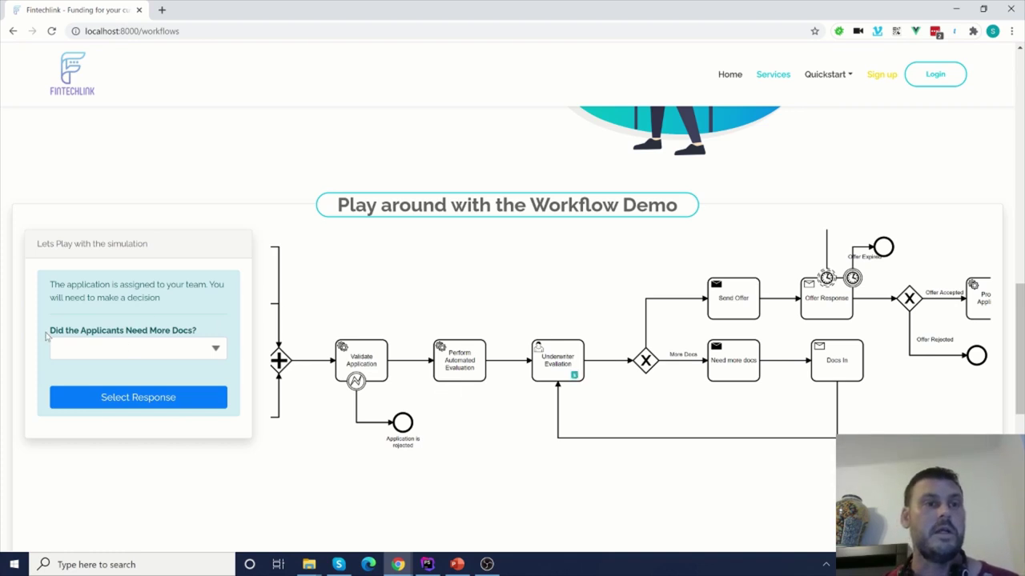
{"action": "left_click", "coordinate": [164, 353]}
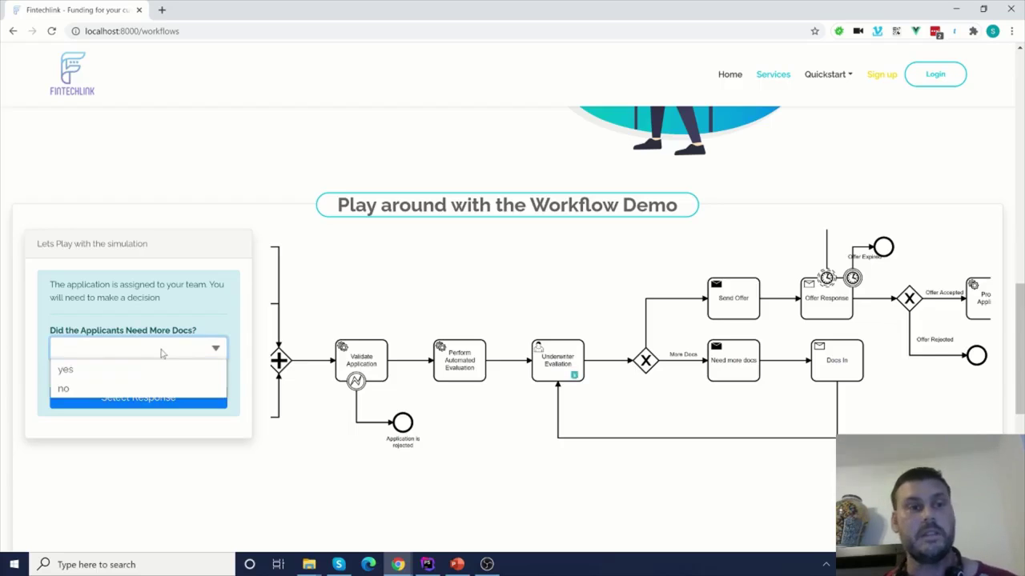
{"action": "left_click", "coordinate": [151, 372]}
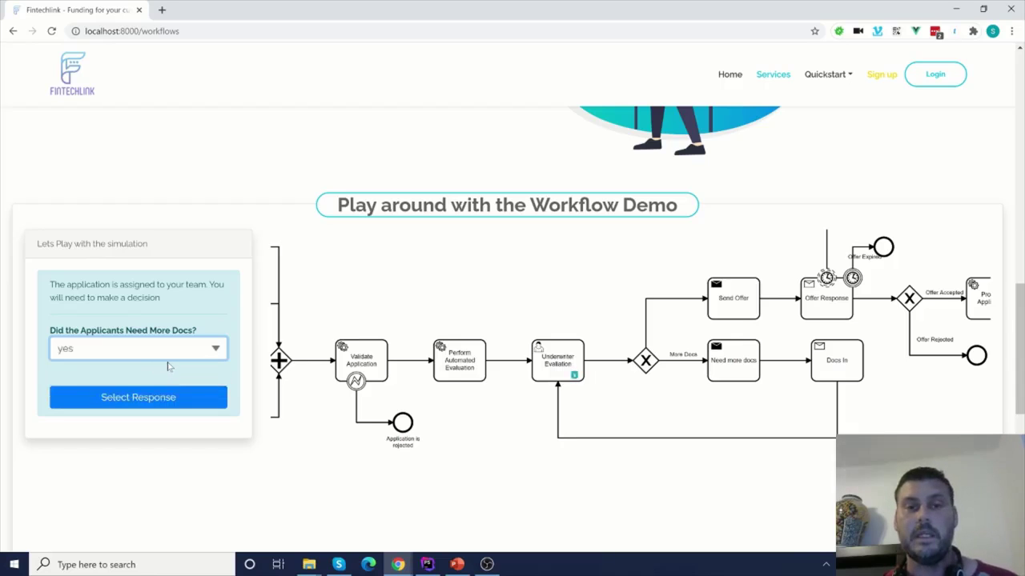
{"action": "left_click", "coordinate": [124, 396]}
Step: Follow the documents loop, then choose 'no' when the more-docs question returns
{"action": "left_click_drag", "start_coordinate": [771, 409], "coordinate": [688, 405]}
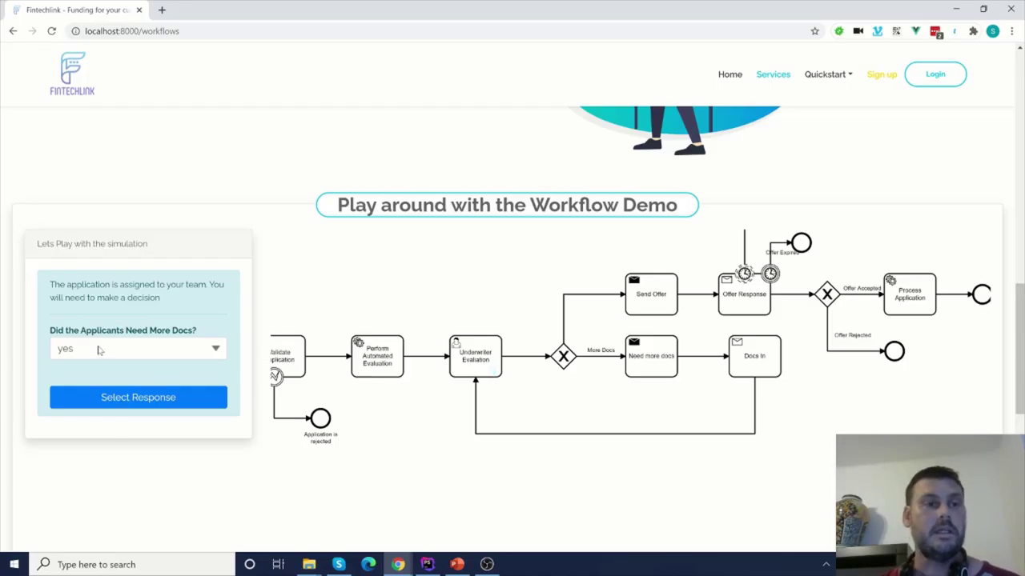
{"action": "left_click", "coordinate": [99, 348]}
{"action": "left_click", "coordinate": [109, 389]}
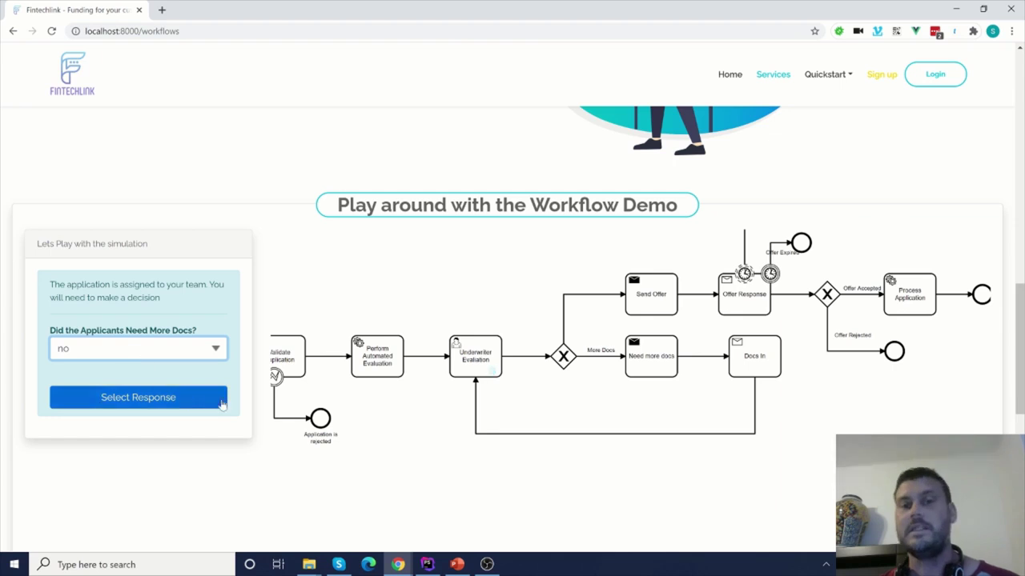
Step: Submit 'no' and follow the accepted offer through Process Application to the end event
{"action": "left_click", "coordinate": [166, 399]}
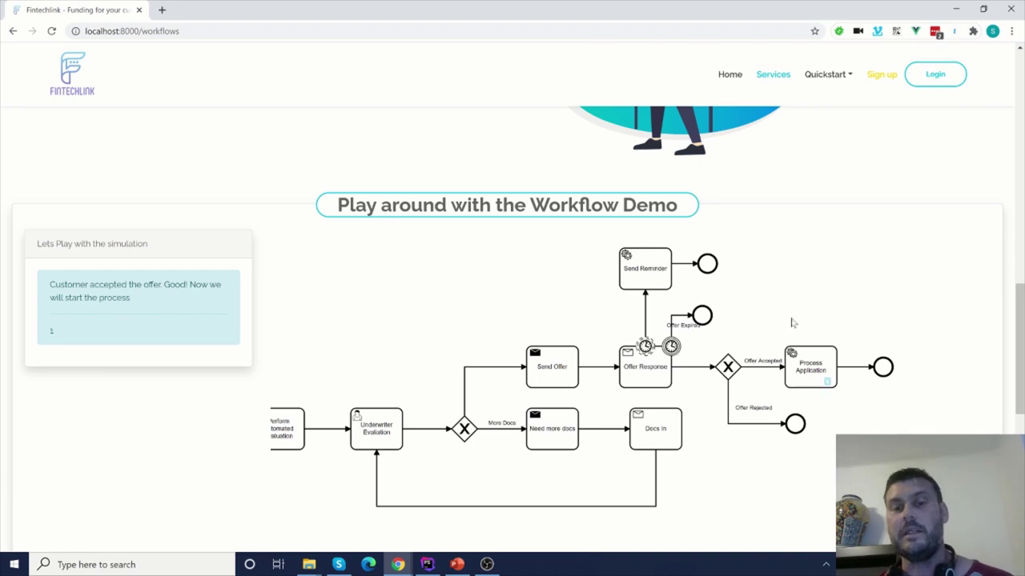
{"action": "left_click_drag", "start_coordinate": [792, 322], "coordinate": [631, 287]}
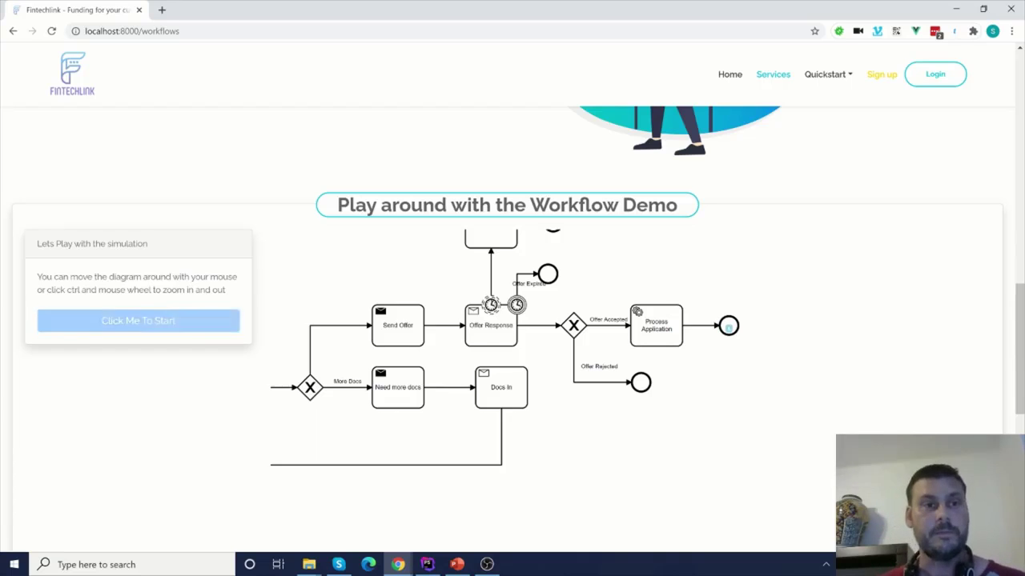
Step: Zoom out and centre the full workflow, from applicant entry to offer outcomes
{"action": "mouse_move", "coordinate": [601, 305]}
{"action": "left_mouse_down"}
{"action": "mouse_move", "coordinate": [768, 284]}
{"action": "mouse_move", "coordinate": [894, 290]}
{"action": "left_mouse_up"}
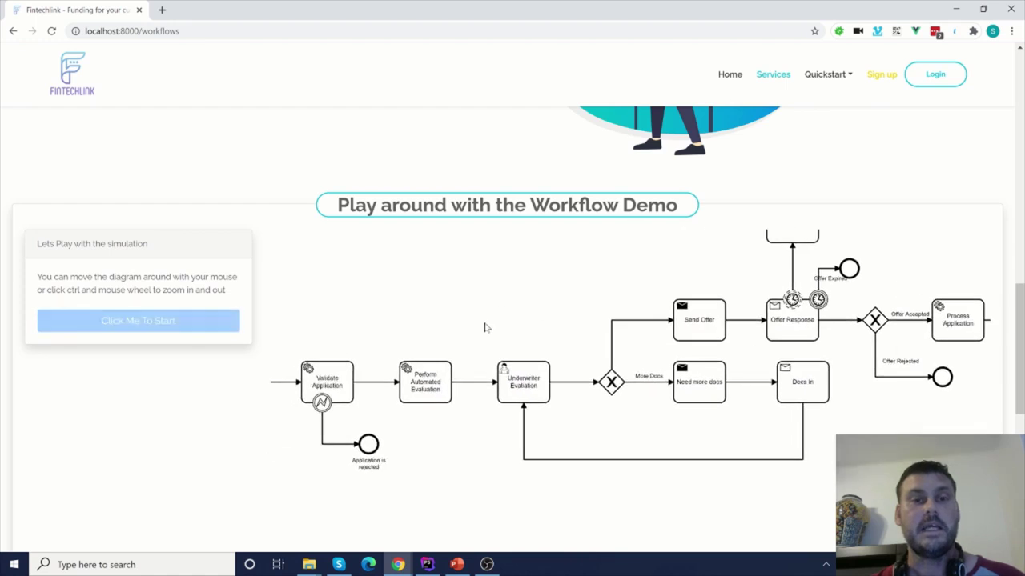
{"action": "left_click_drag", "start_coordinate": [485, 327], "coordinate": [595, 323]}
{"action": "scroll", "coordinate": [594, 323], "scroll_direction": "down", "scroll_amount": 2, "text": "ctrl"}
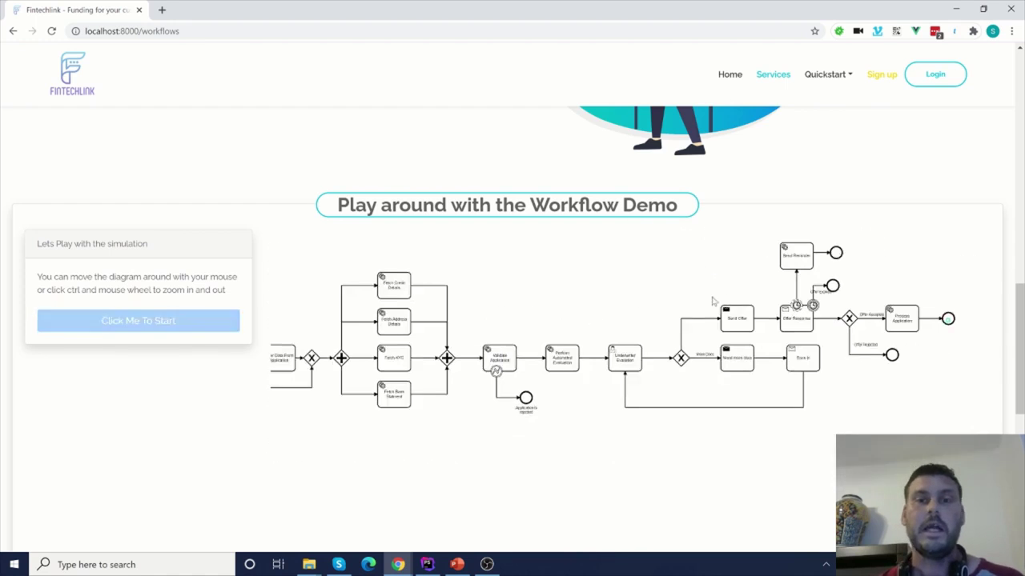
{"action": "scroll", "coordinate": [395, 297], "scroll_direction": "down", "scroll_amount": 1, "text": "ctrl"}
{"action": "left_click_drag", "start_coordinate": [746, 338], "coordinate": [600, 343]}
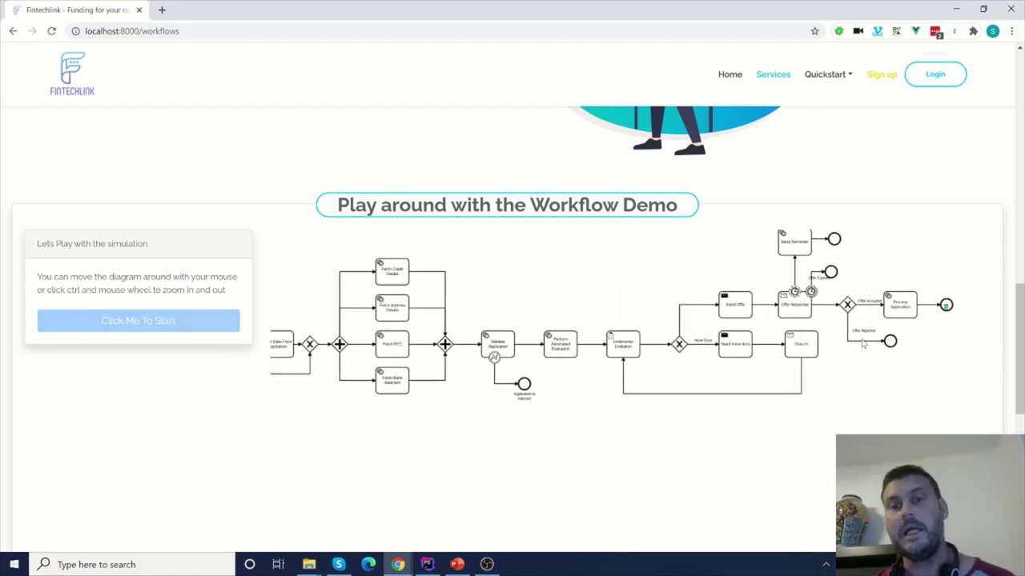
{"action": "left_click_drag", "start_coordinate": [699, 312], "coordinate": [718, 314]}
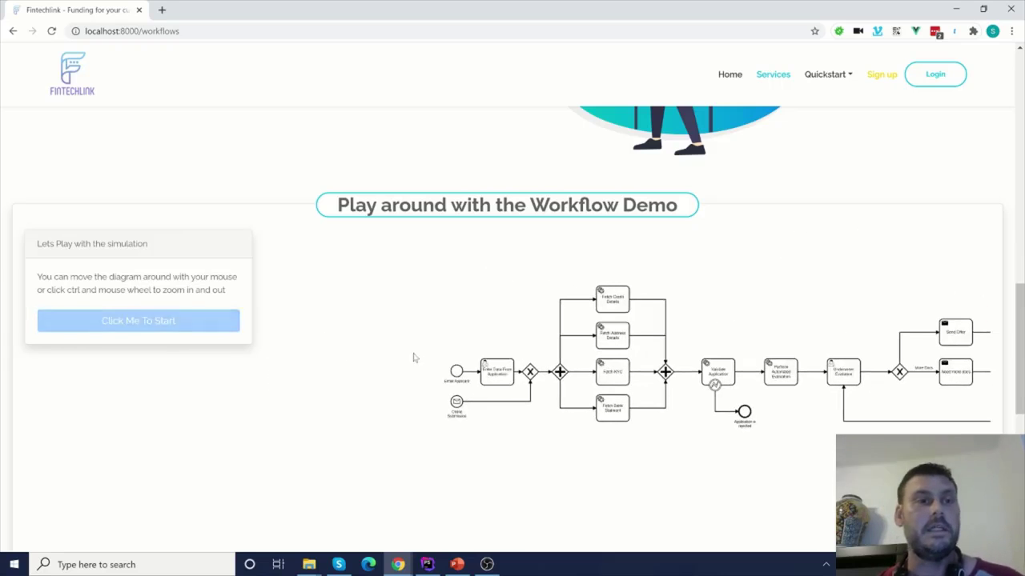
{"action": "left_click", "coordinate": [157, 327]}
{"action": "left_click_drag", "start_coordinate": [616, 359], "coordinate": [539, 320]}
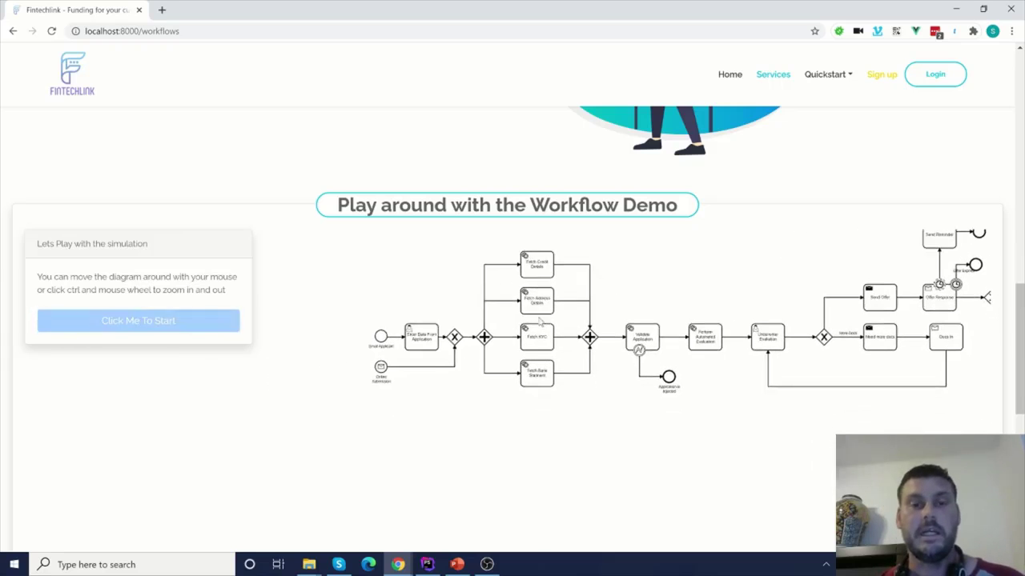
{"action": "mouse_move", "coordinate": [703, 306]}
{"action": "left_mouse_down"}
{"action": "mouse_move", "coordinate": [560, 325]}
{"action": "mouse_move", "coordinate": [560, 337]}
{"action": "mouse_move", "coordinate": [512, 352]}
{"action": "mouse_move", "coordinate": [675, 338]}
{"action": "left_mouse_up"}
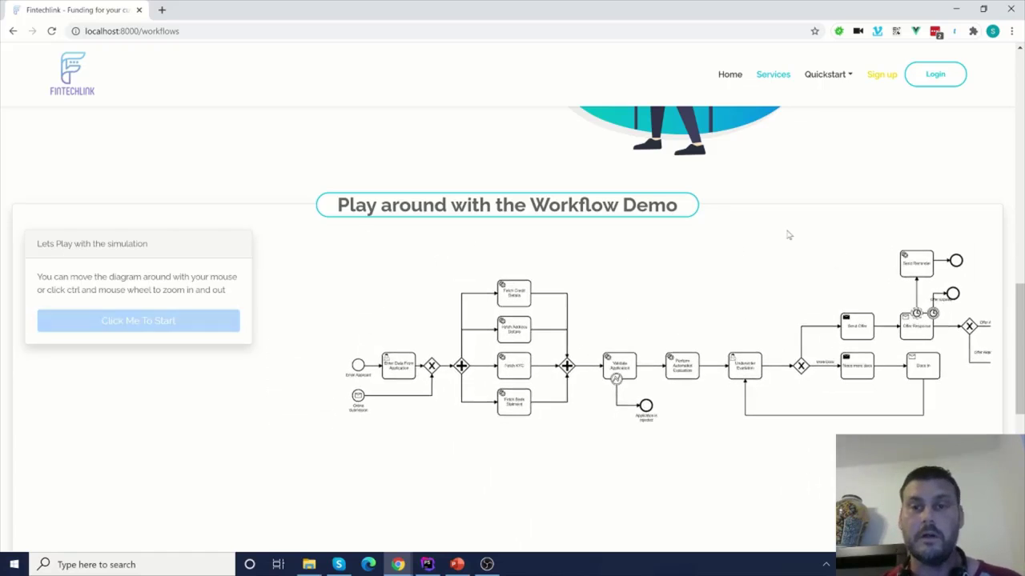